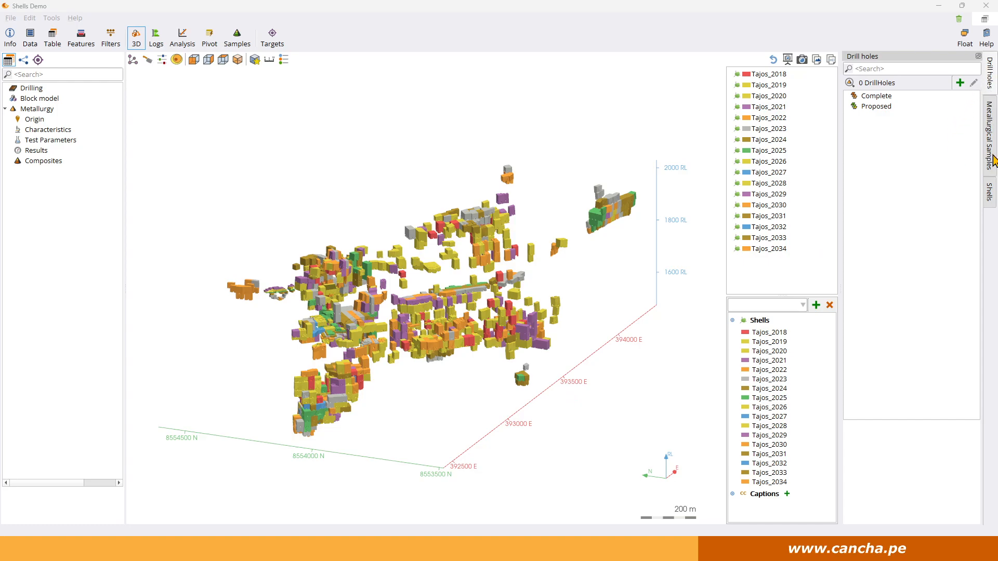
Open the Shells panel and dock it above the Metallurgical Samples panel.
{"action": "left_click", "coordinate": [990, 199]}
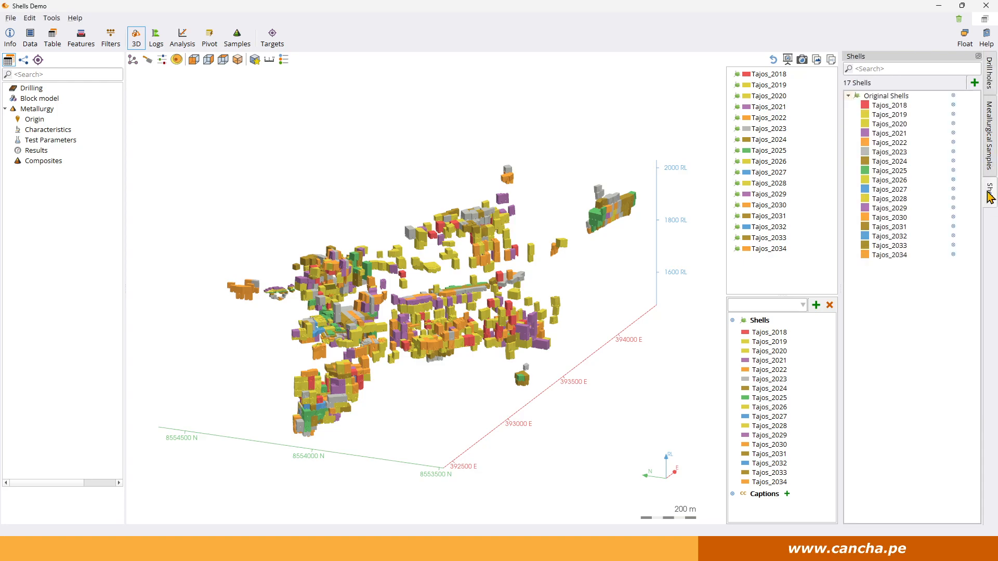
{"action": "left_click_drag", "start_coordinate": [889, 55], "coordinate": [930, 99]}
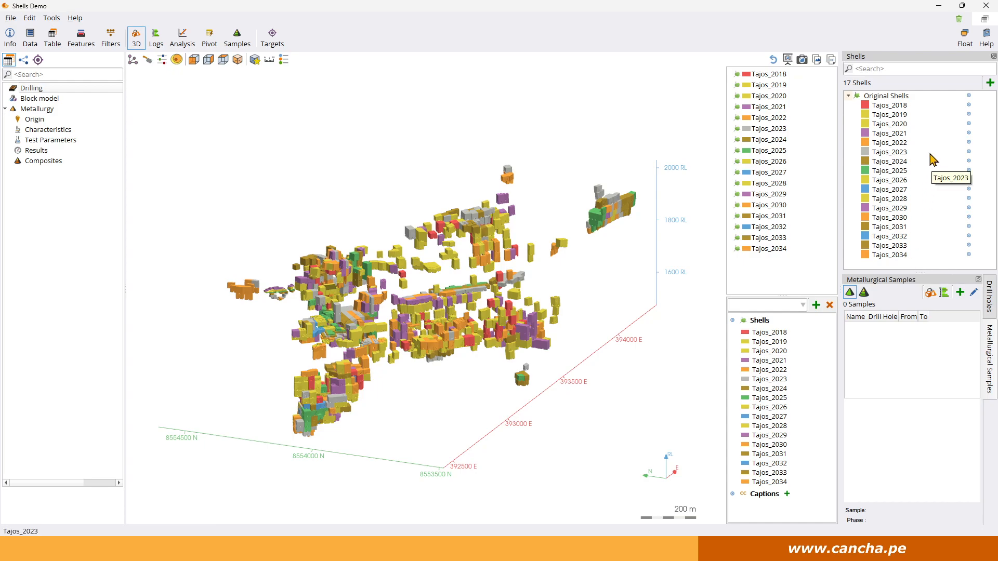
Hide and reshow the original shells, both from the shell tree and from the 3D legend.
{"action": "left_click", "coordinate": [969, 96]}
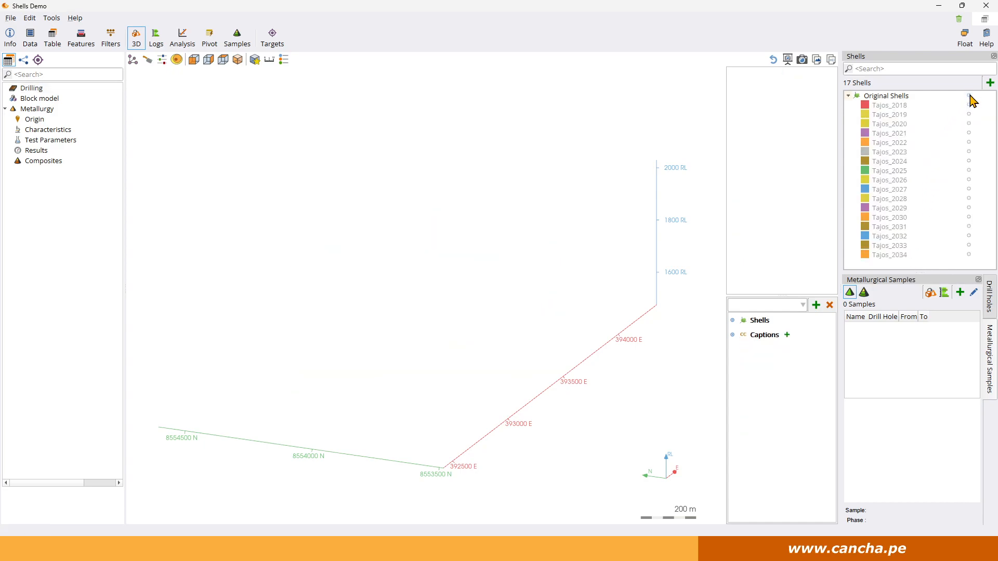
{"action": "left_click", "coordinate": [969, 96]}
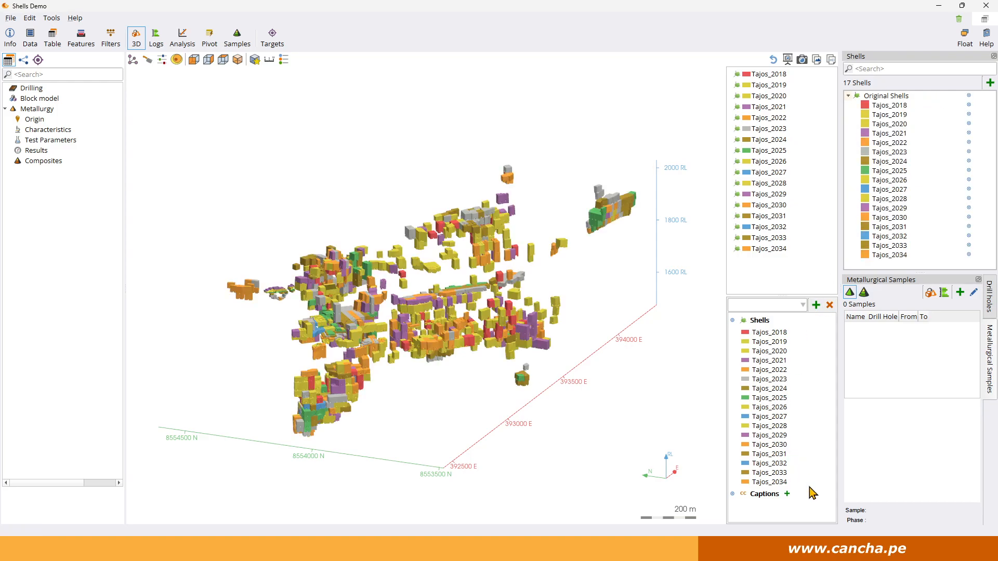
{"action": "left_click", "coordinate": [733, 320]}
{"action": "left_click", "coordinate": [733, 320]}
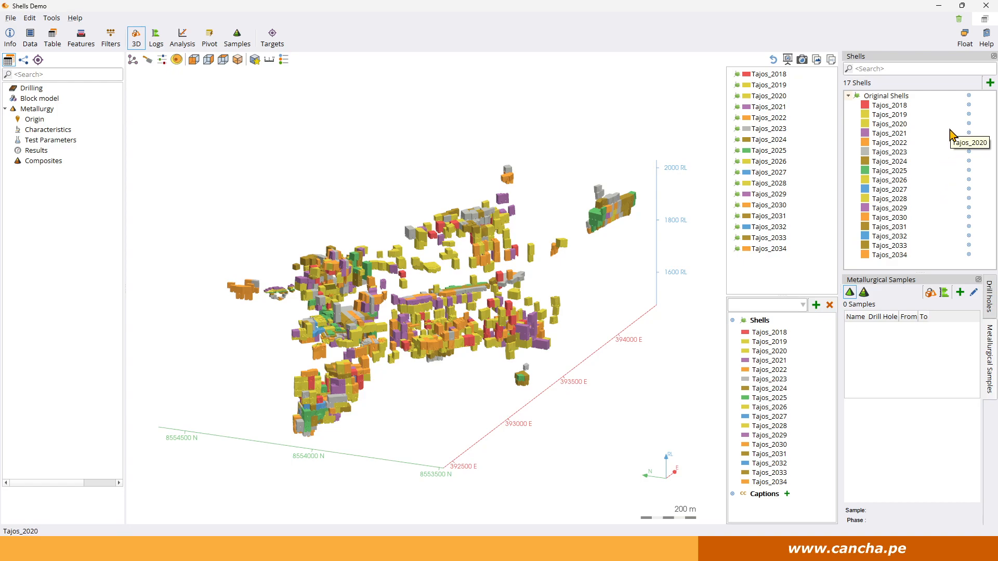
Create a shell category named Historical containing Tajos_2018 through Tajos_2022.
{"action": "left_click", "coordinate": [989, 83]}
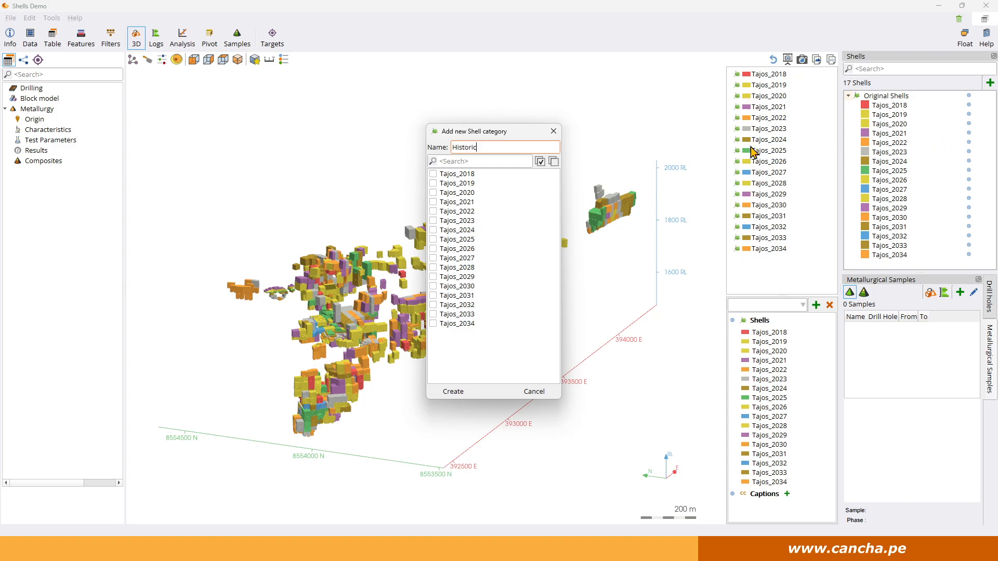
{"action": "left_click", "coordinate": [433, 173]}
{"action": "left_click", "coordinate": [433, 202]}
{"action": "left_click", "coordinate": [433, 211]}
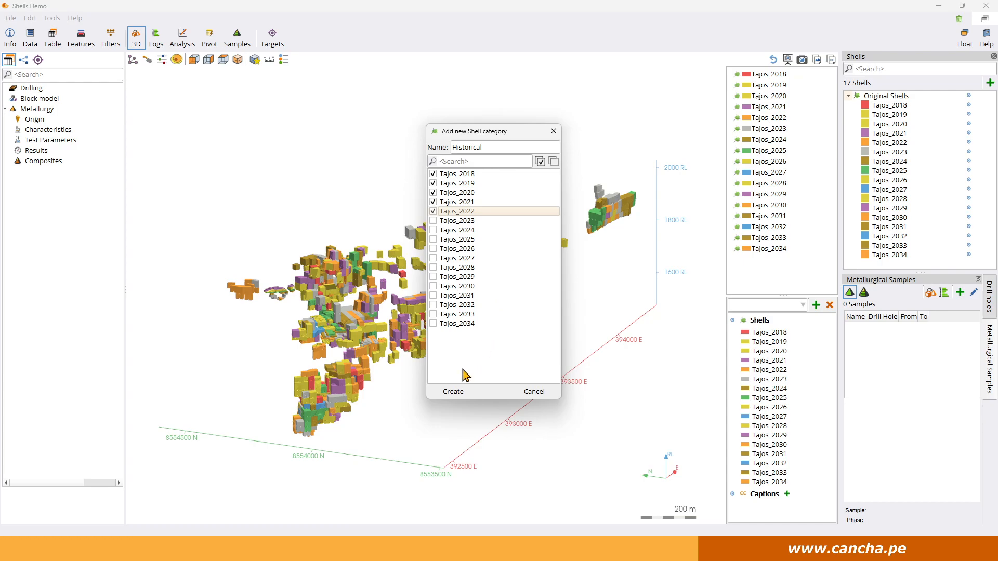
{"action": "left_click", "coordinate": [453, 392]}
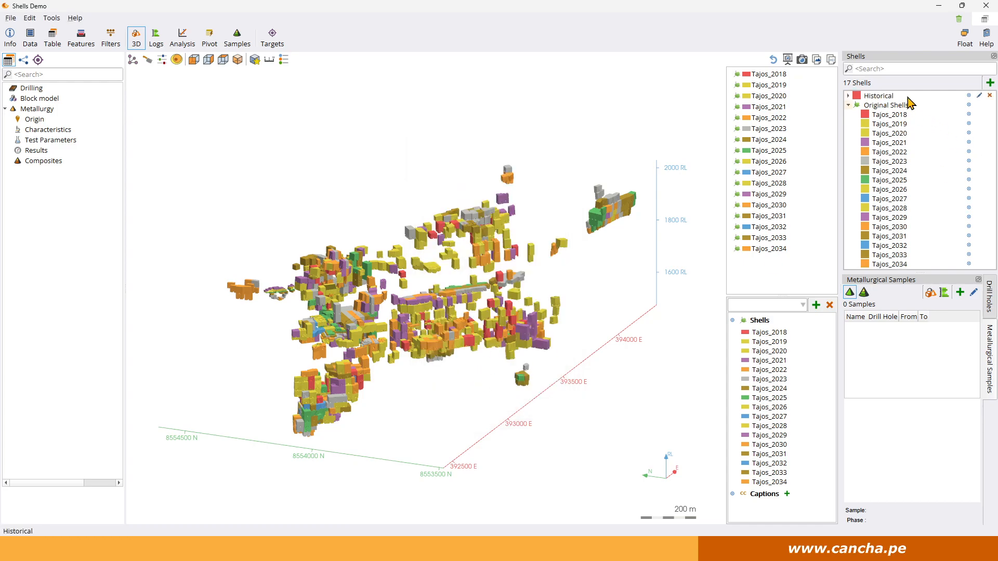
Set the Historical category's colour to the last blue-violet rainbow swatch.
{"action": "left_click", "coordinate": [858, 96]}
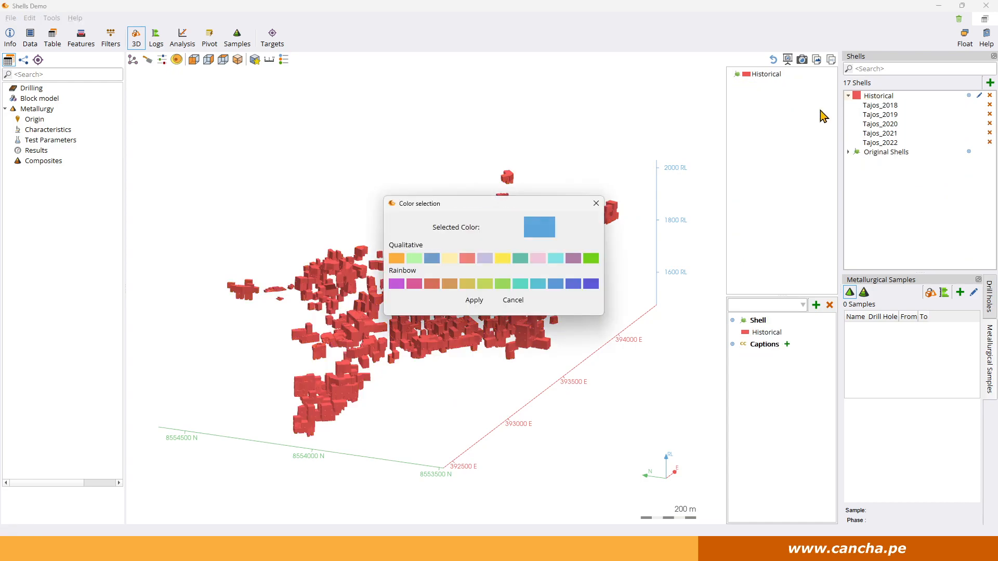
{"action": "left_click", "coordinate": [587, 285]}
{"action": "left_click", "coordinate": [471, 302]}
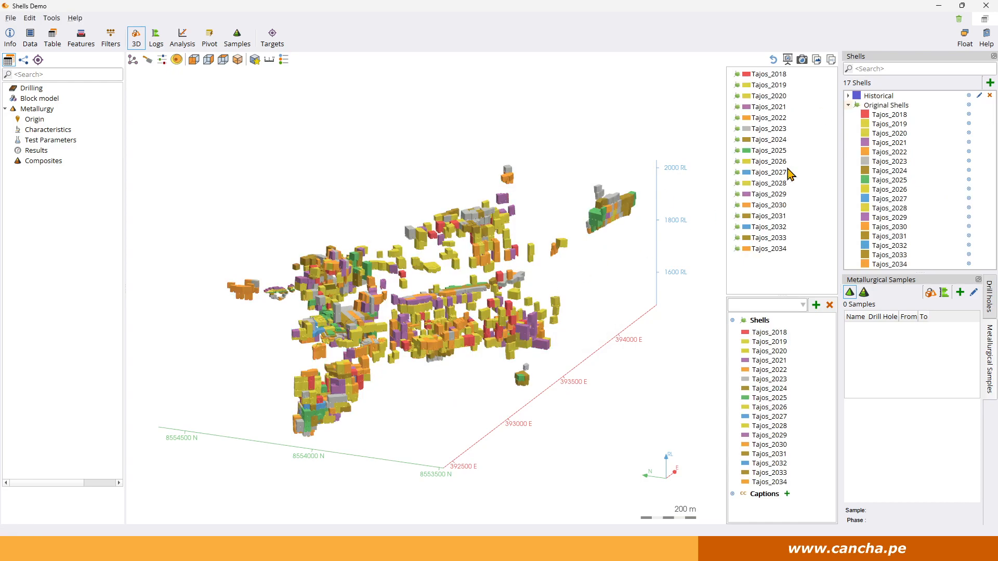
Compare the Historical category with the original shells by hiding all originals and showing Tajos_2018 to Tajos_2022 one by one.
{"action": "left_click", "coordinate": [905, 98]}
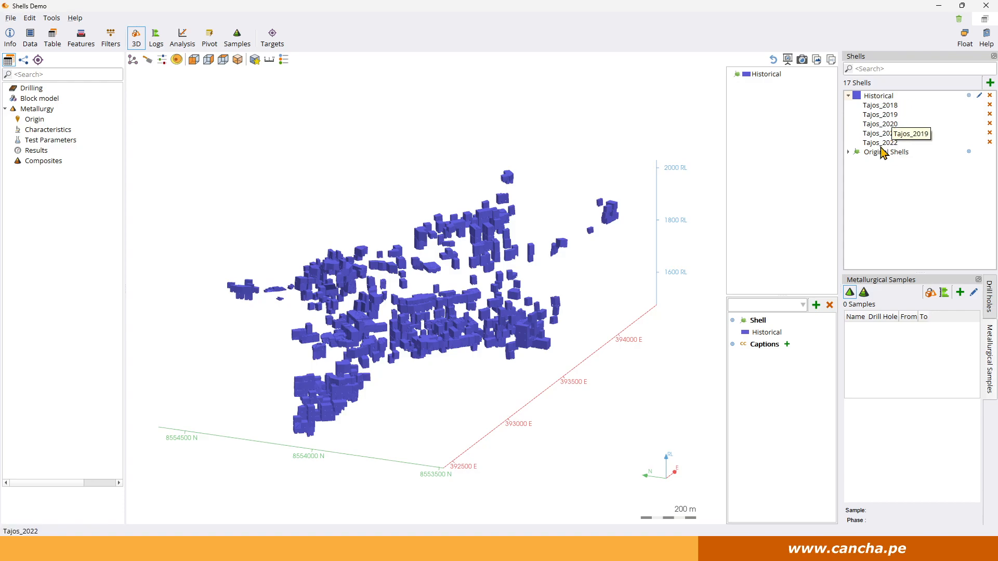
{"action": "left_click", "coordinate": [848, 152]}
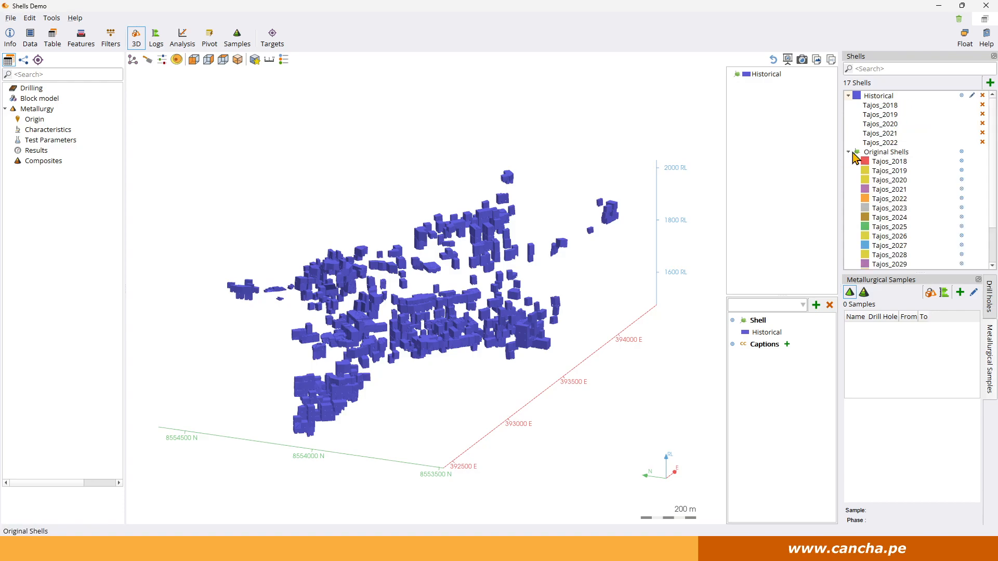
{"action": "left_click", "coordinate": [885, 152]}
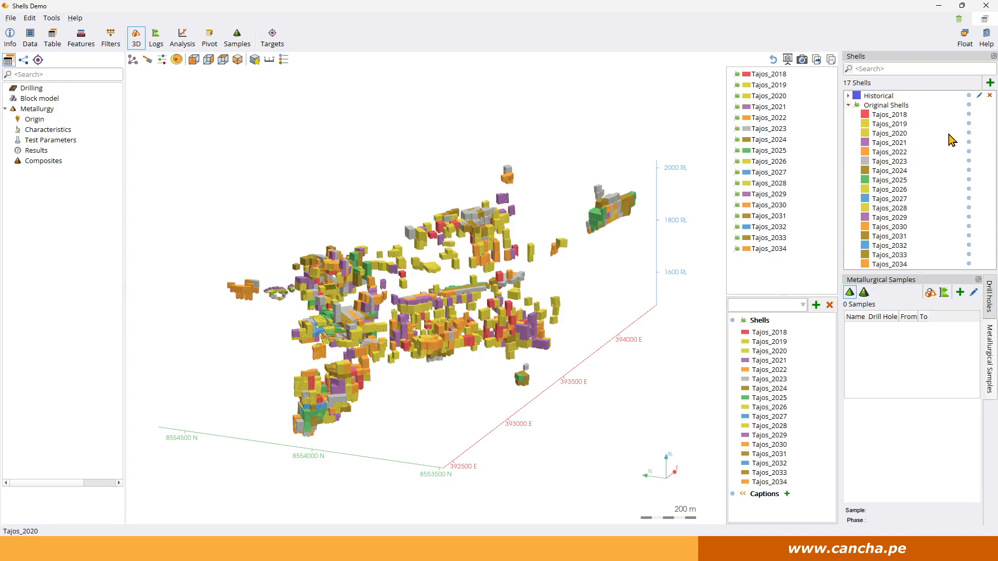
{"action": "left_click", "coordinate": [968, 105]}
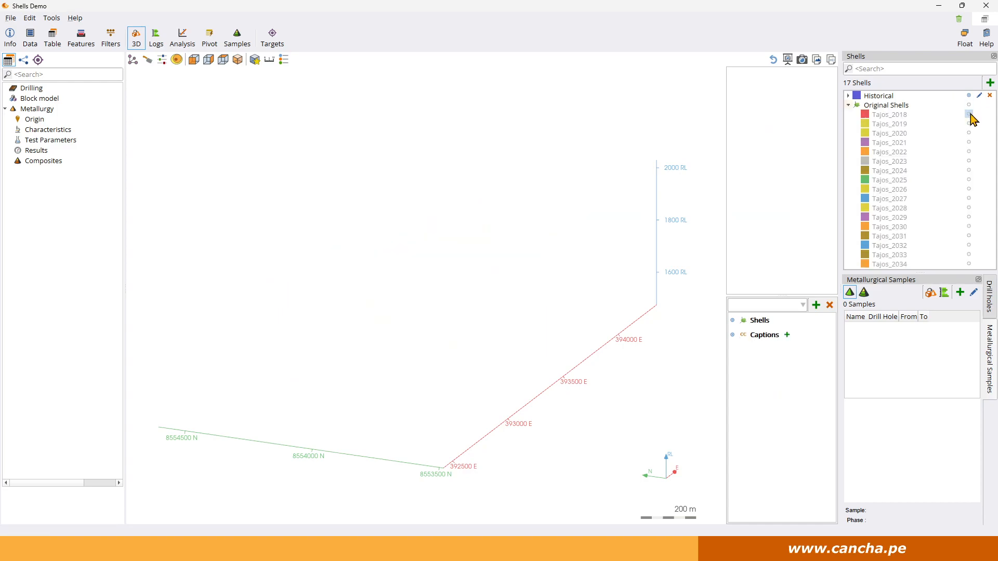
{"action": "left_click", "coordinate": [968, 114]}
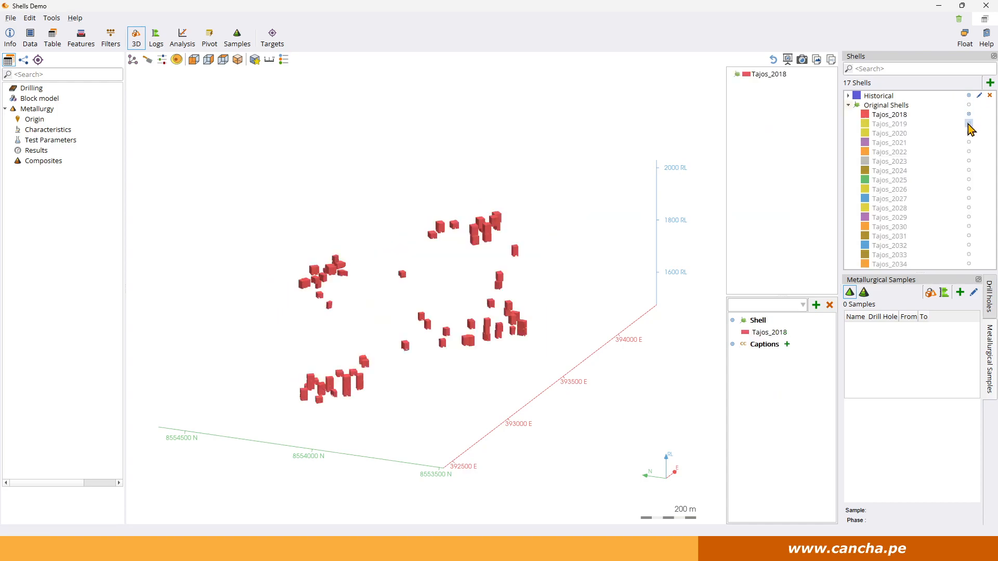
{"action": "left_click", "coordinate": [968, 124]}
{"action": "left_click", "coordinate": [968, 133]}
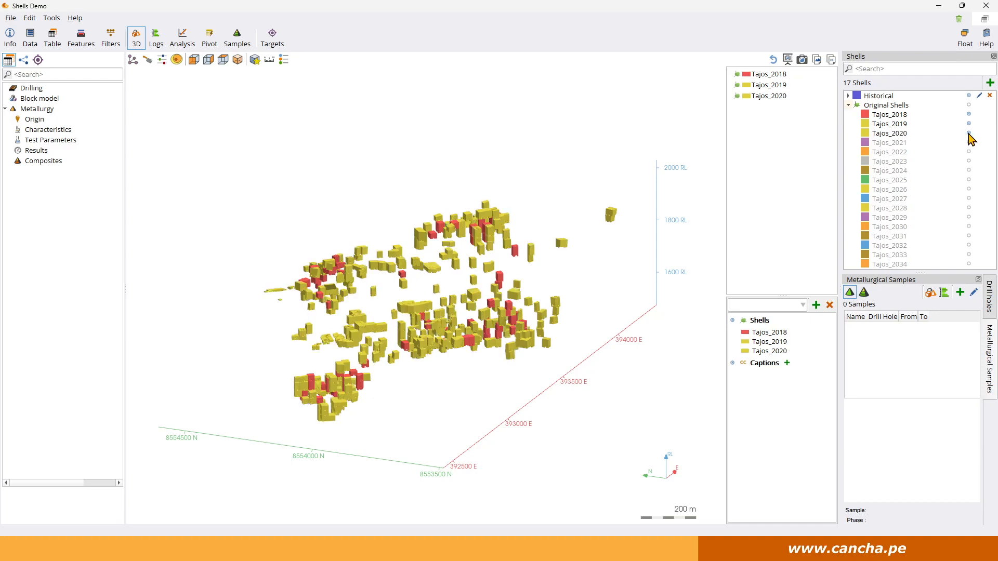
{"action": "left_click", "coordinate": [968, 141]}
{"action": "left_click", "coordinate": [969, 151]}
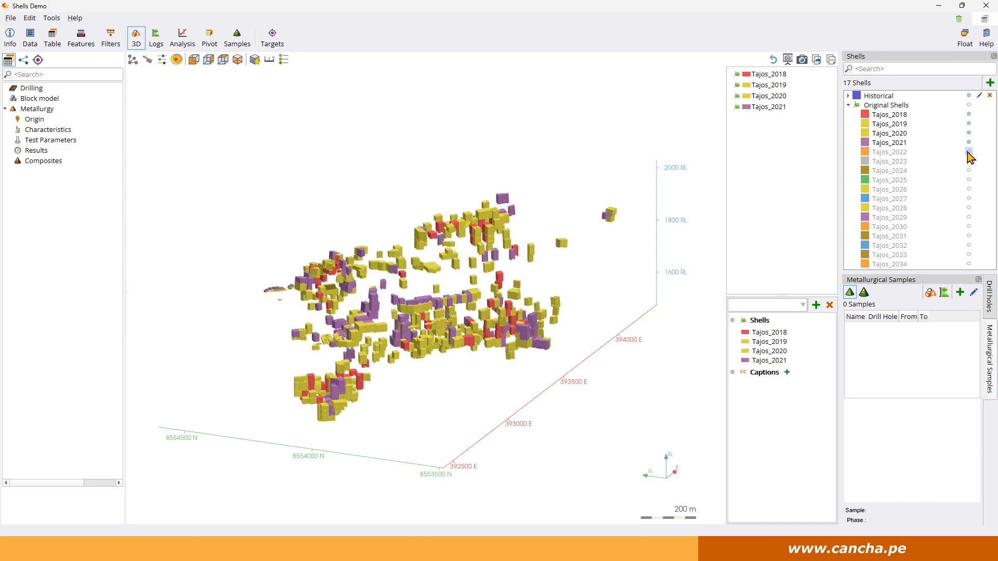
Show only the Historical category and turn on the 3D legend, placing it beside the elevation axis.
{"action": "left_click_drag", "start_coordinate": [362, 304], "coordinate": [362, 375]}
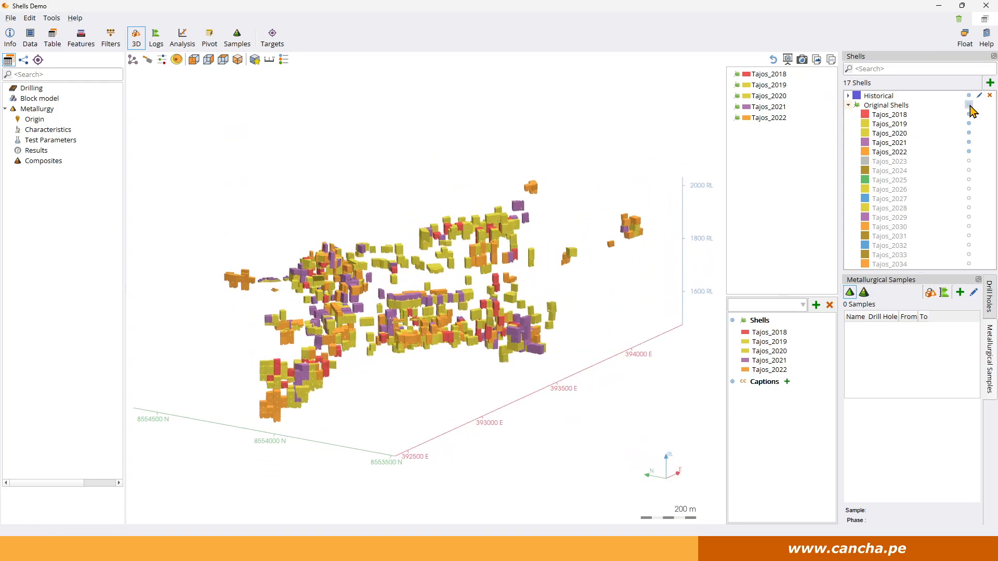
{"action": "double_click", "coordinate": [891, 95]}
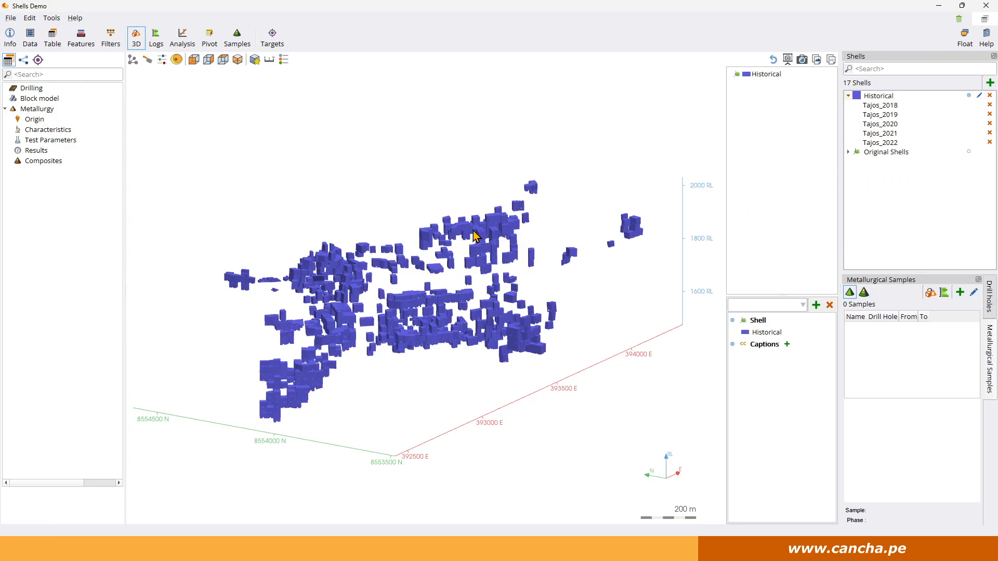
{"action": "left_click", "coordinate": [284, 59]}
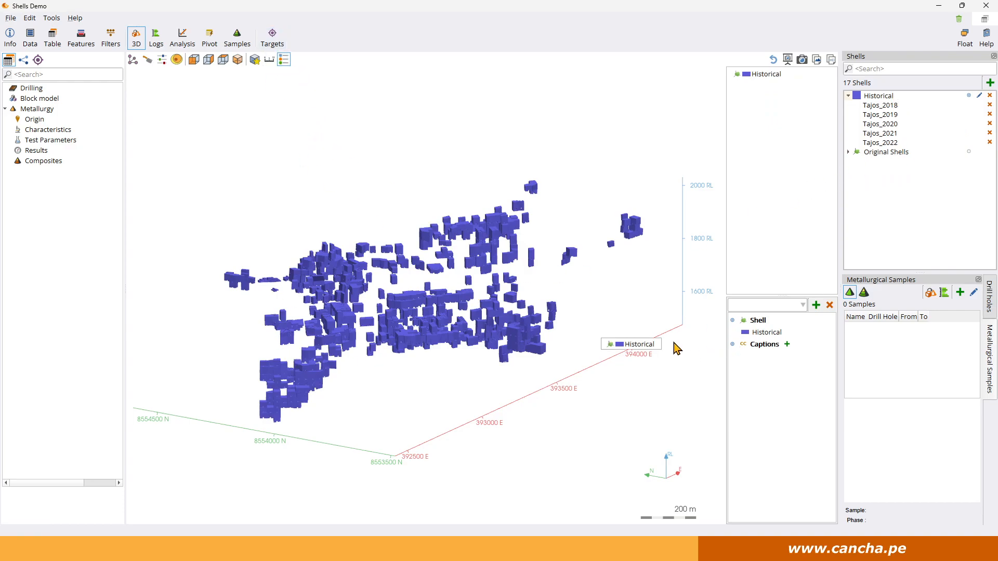
{"action": "left_click_drag", "start_coordinate": [643, 343], "coordinate": [645, 296]}
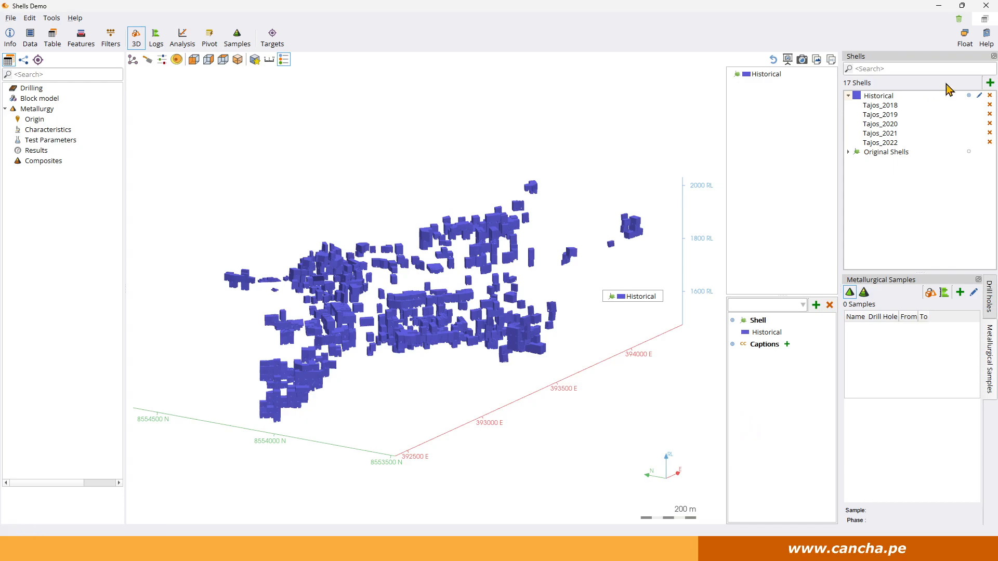
Create a shell category named Short term containing Tajos_2023 through Tajos_2025.
{"action": "left_click", "coordinate": [989, 83]}
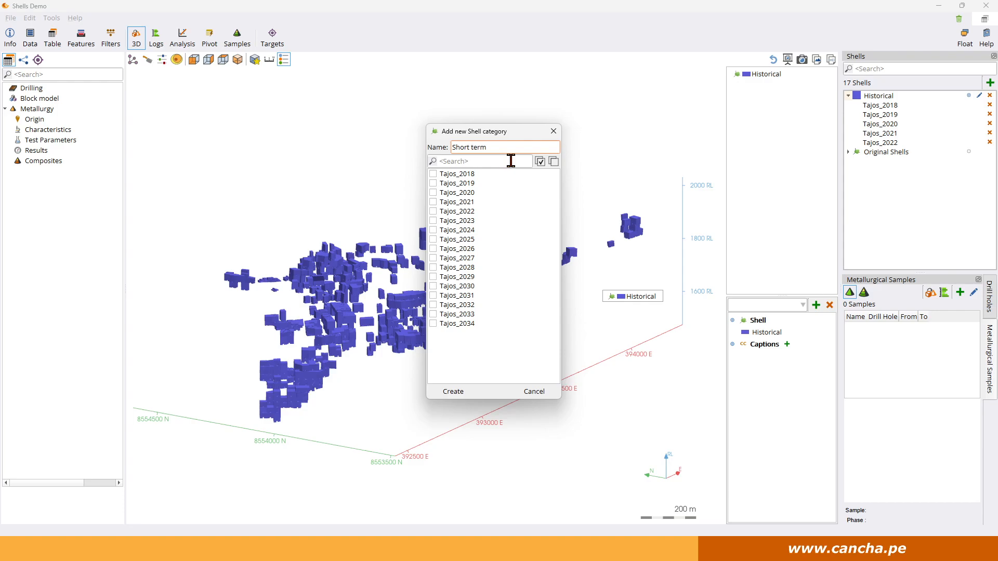
{"action": "left_click", "coordinate": [434, 221]}
{"action": "left_click", "coordinate": [452, 391]}
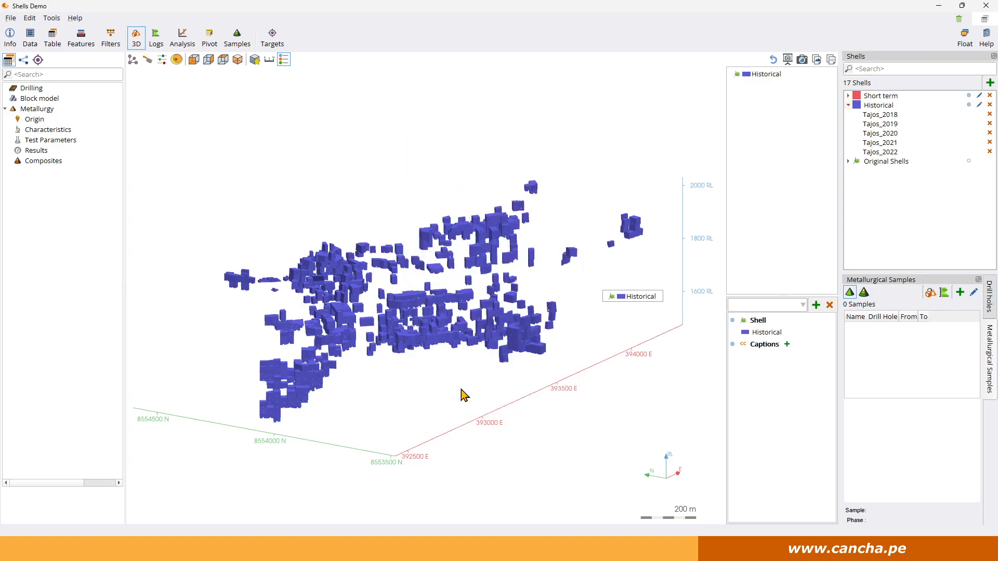
Set the Short term category's colour to the yellow qualitative swatch.
{"action": "double_click", "coordinate": [859, 95]}
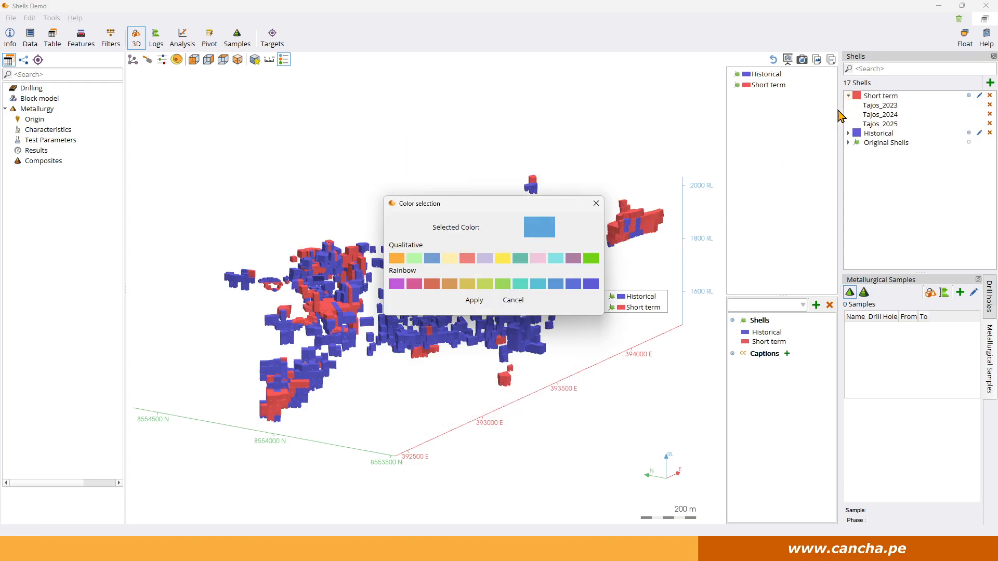
{"action": "left_click", "coordinate": [502, 258]}
{"action": "left_click", "coordinate": [474, 301]}
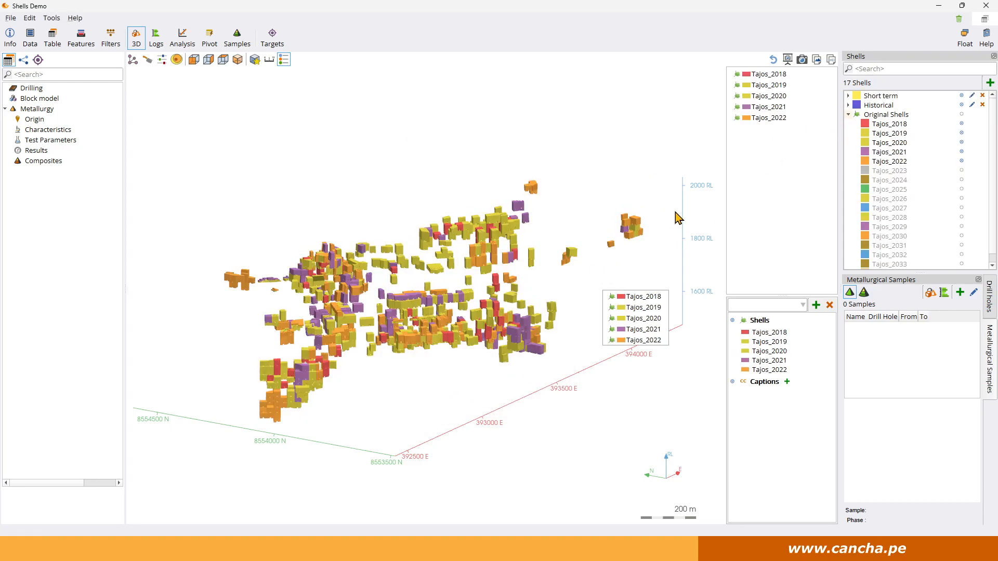
Display the Short term and Historical categories together, switching both to semi-transparent display.
{"action": "left_click", "coordinate": [890, 97]}
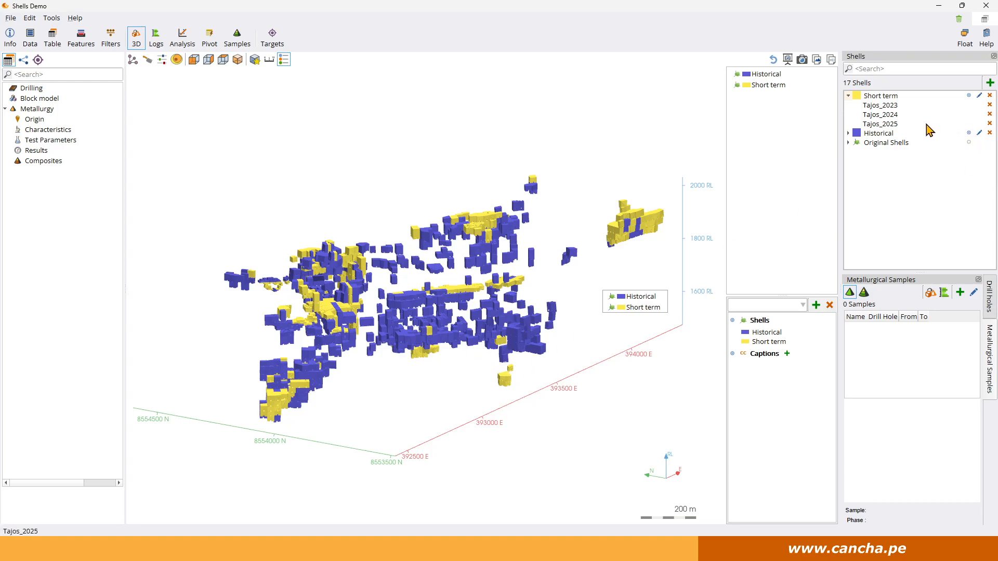
{"action": "left_click", "coordinate": [969, 96]}
{"action": "left_click", "coordinate": [969, 97]}
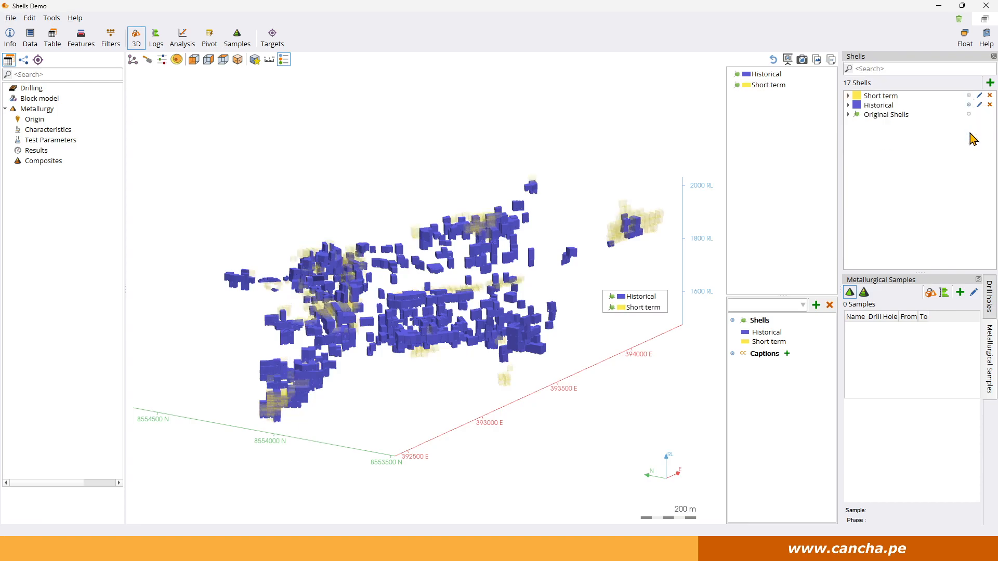
{"action": "left_click", "coordinate": [969, 104]}
{"action": "left_click", "coordinate": [969, 104]}
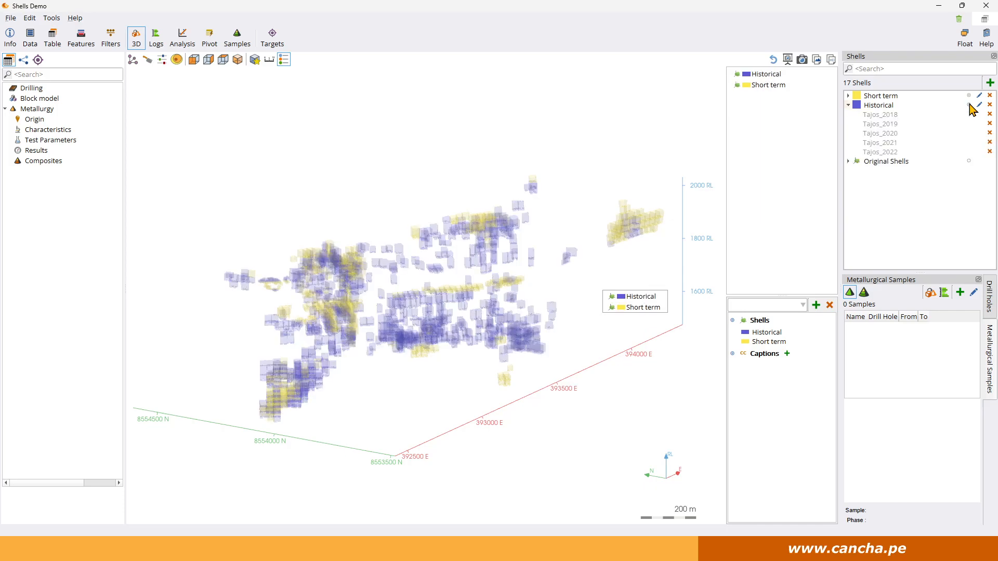
{"action": "left_click_drag", "start_coordinate": [490, 257], "coordinate": [500, 371]}
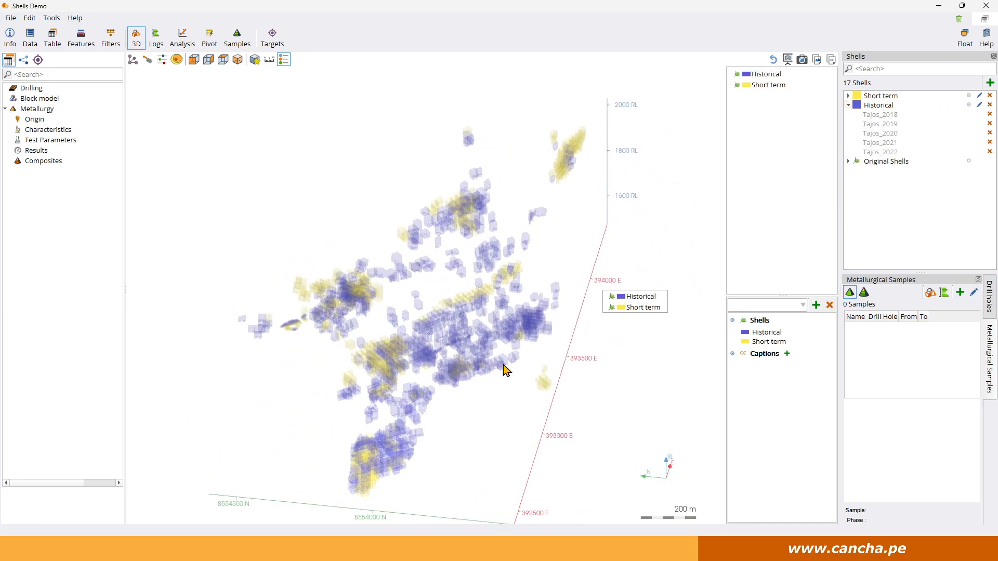
Return the Short term and Historical categories to solid display.
{"action": "left_click", "coordinate": [969, 97]}
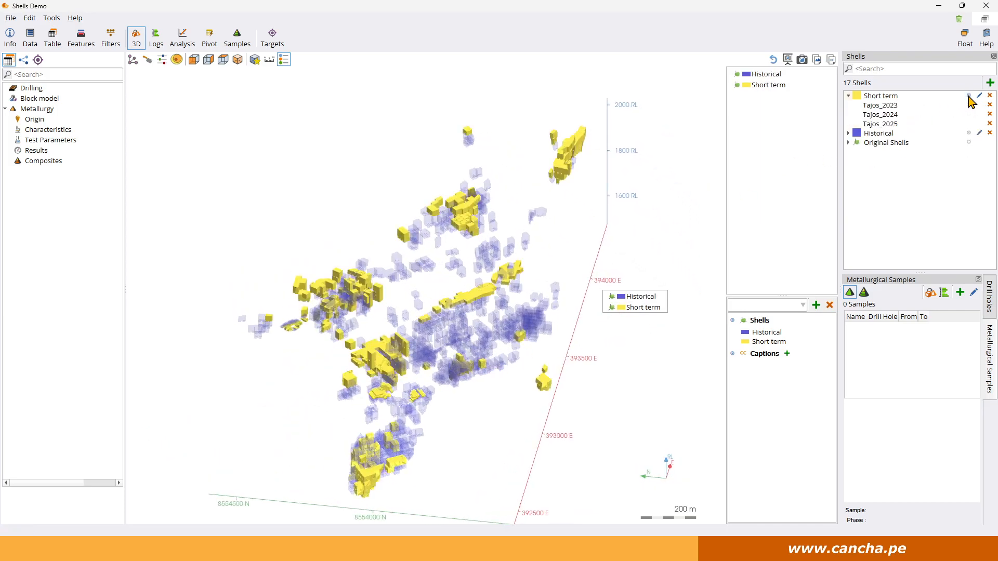
{"action": "left_click", "coordinate": [969, 133]}
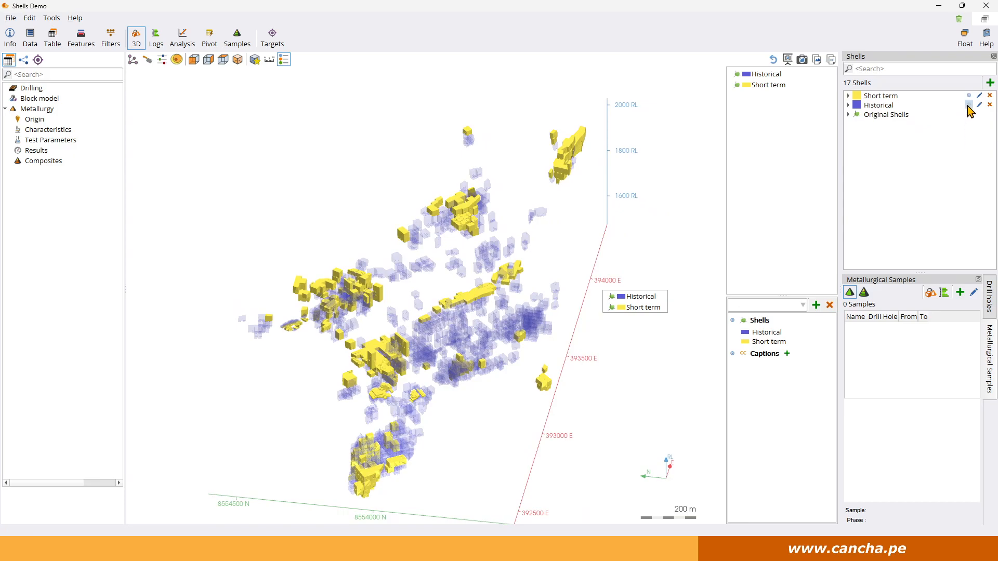
{"action": "left_click", "coordinate": [967, 106]}
{"action": "left_click_drag", "start_coordinate": [504, 342], "coordinate": [496, 321]}
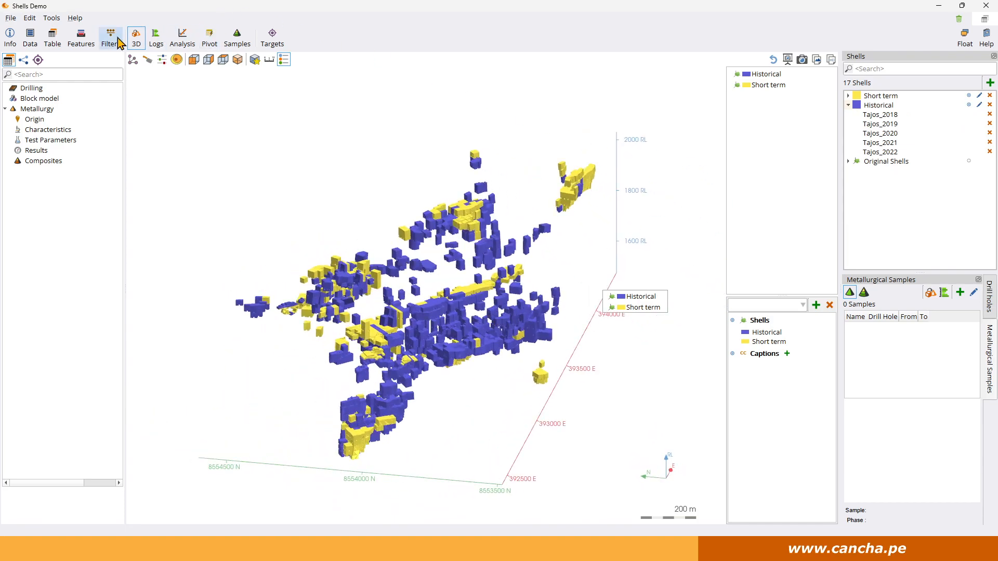
Open the Surface to Block model feature, then return to the 3D view.
{"action": "left_click", "coordinate": [81, 38]}
{"action": "left_click", "coordinate": [215, 59]}
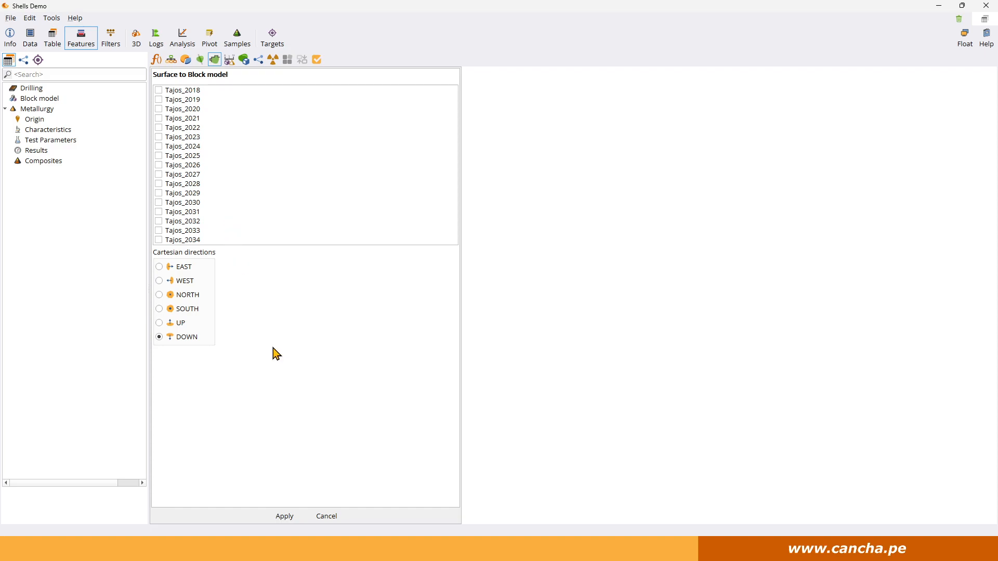
{"action": "left_click", "coordinate": [137, 38]}
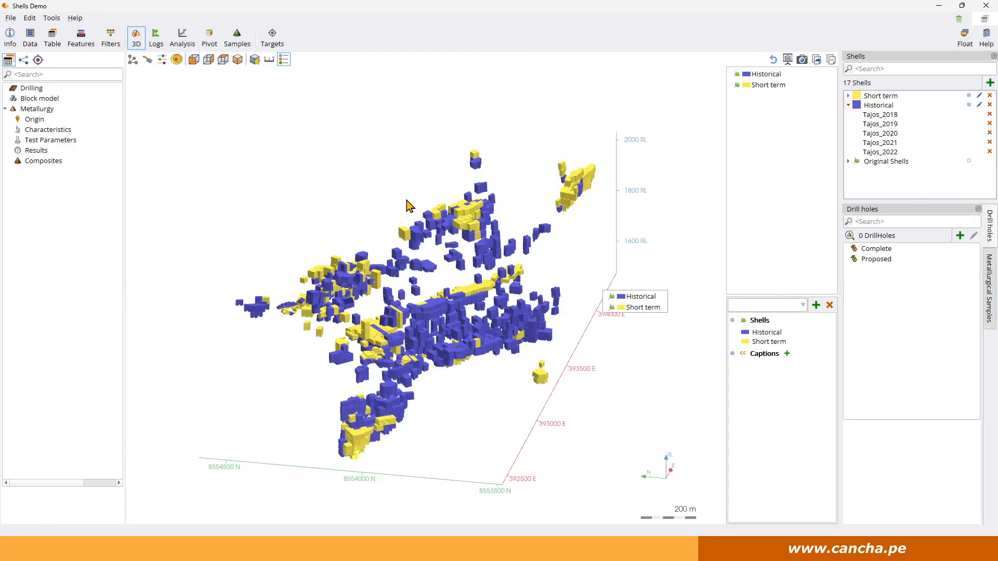